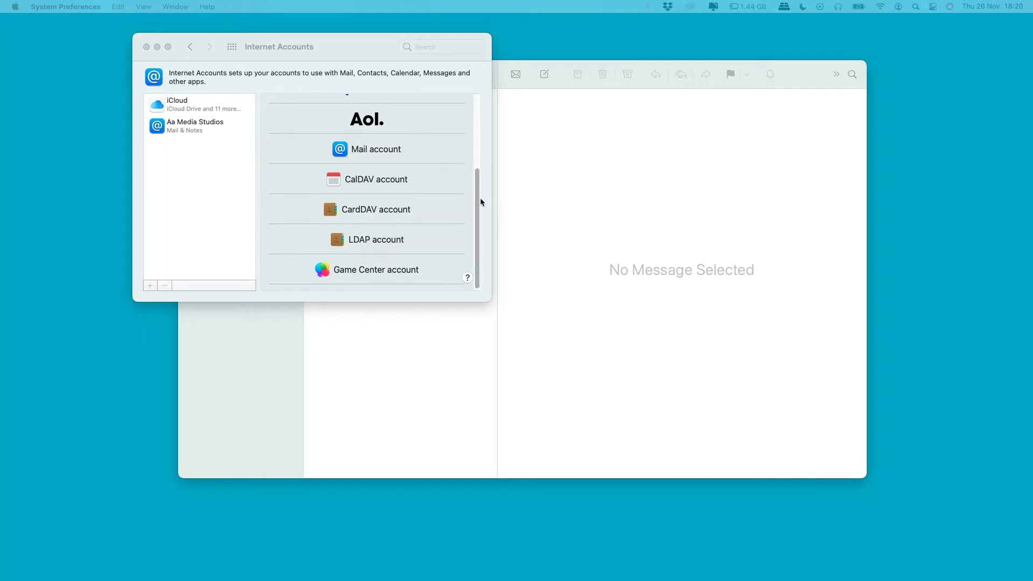
# - Scroll the Internet Accounts provider list to bring the generic Mail account option into view
pyautogui.moveTo(481, 202); pyautogui.dragTo(482, 166)
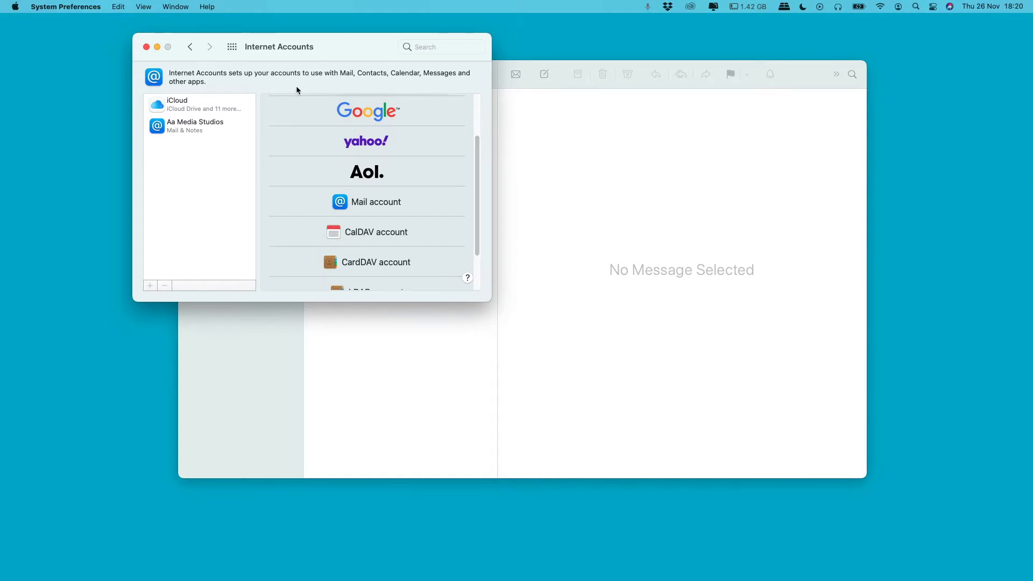
pyautogui.scroll(3, 272, 139)
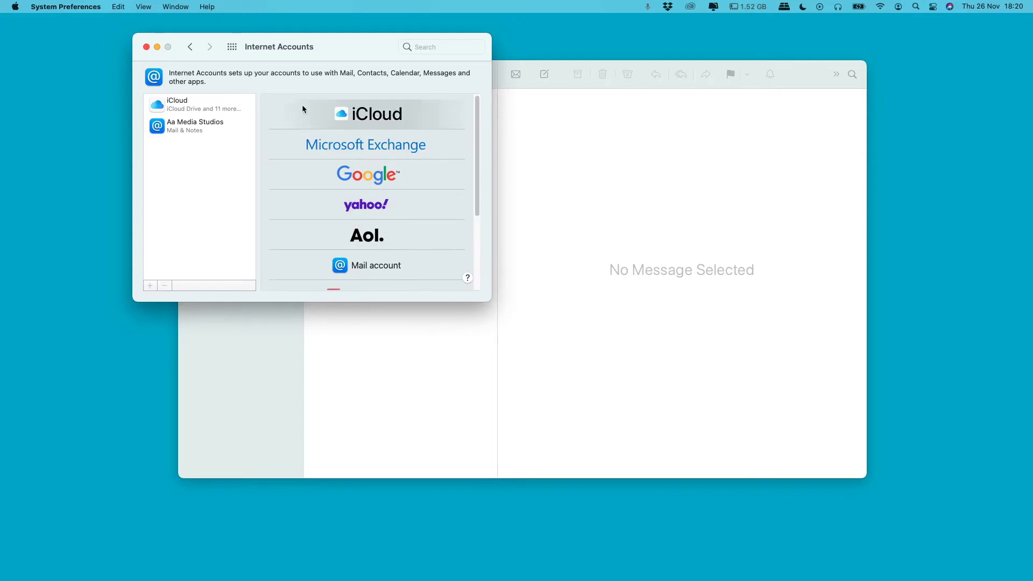
pyautogui.scroll(-4, 401, 137)
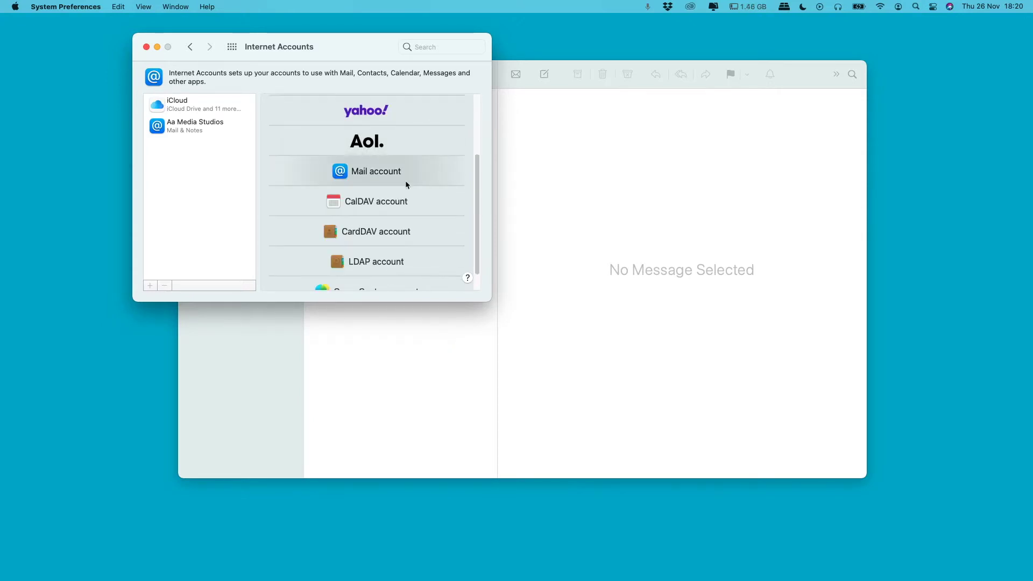
# - Choose Mail account and clear the prefilled Name field in the new account form
pyautogui.click(374, 170)
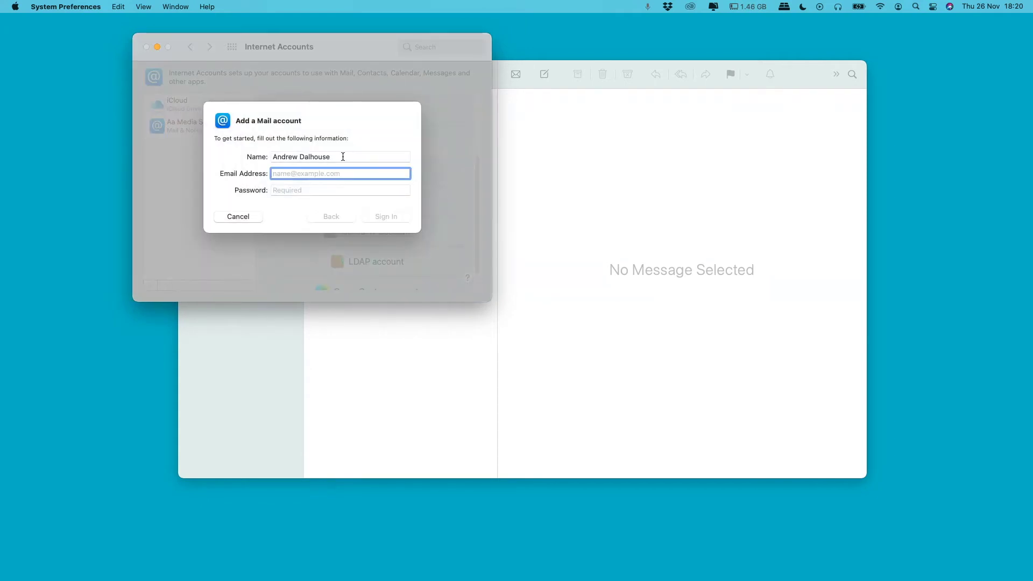
pyautogui.tripleClick(342, 157)
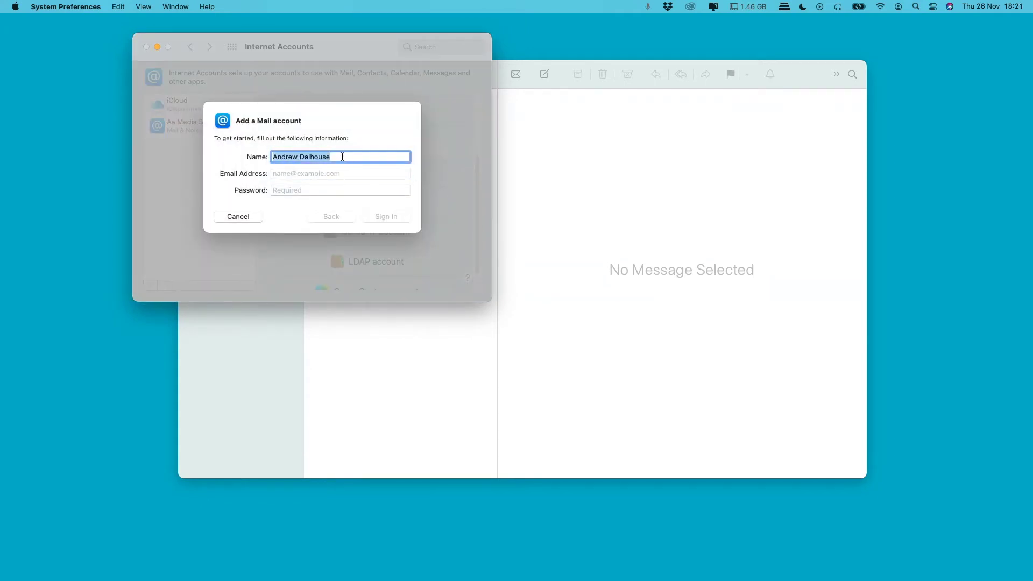
pyautogui.press('BackSpace')
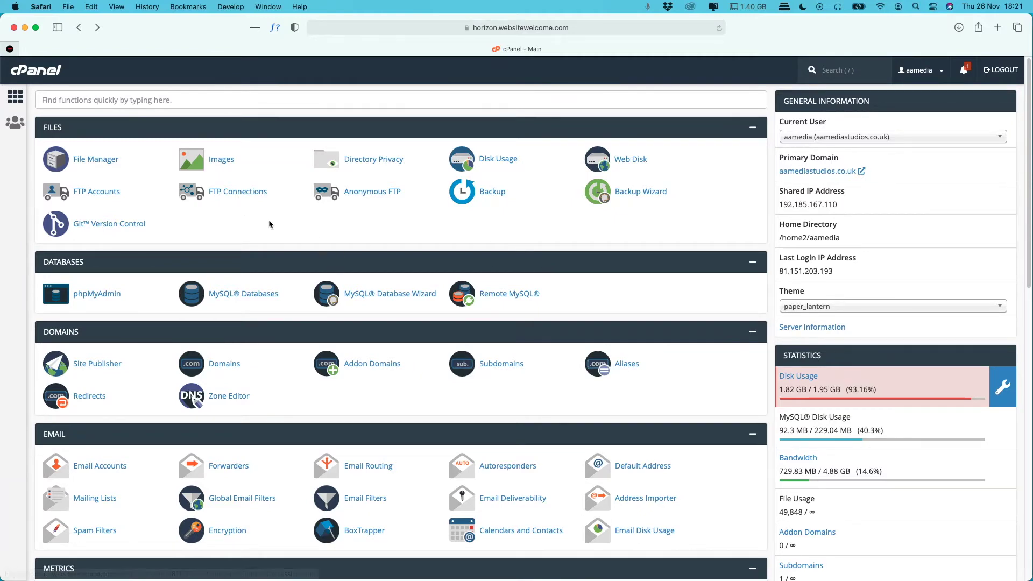
# - Start a new cPanel email account with the username test
pyautogui.scroll(-1, 260, 221)
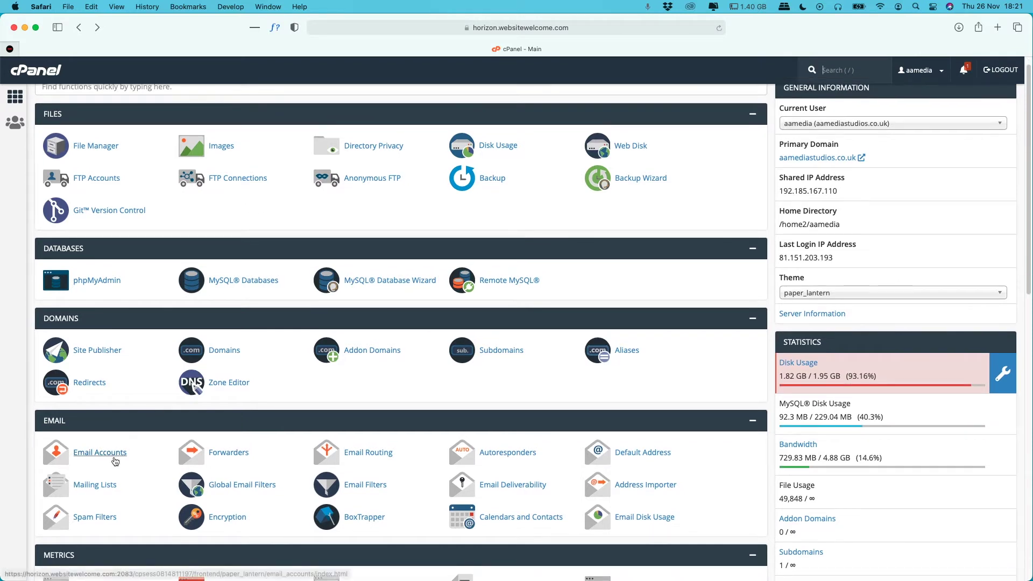
pyautogui.click(113, 456)
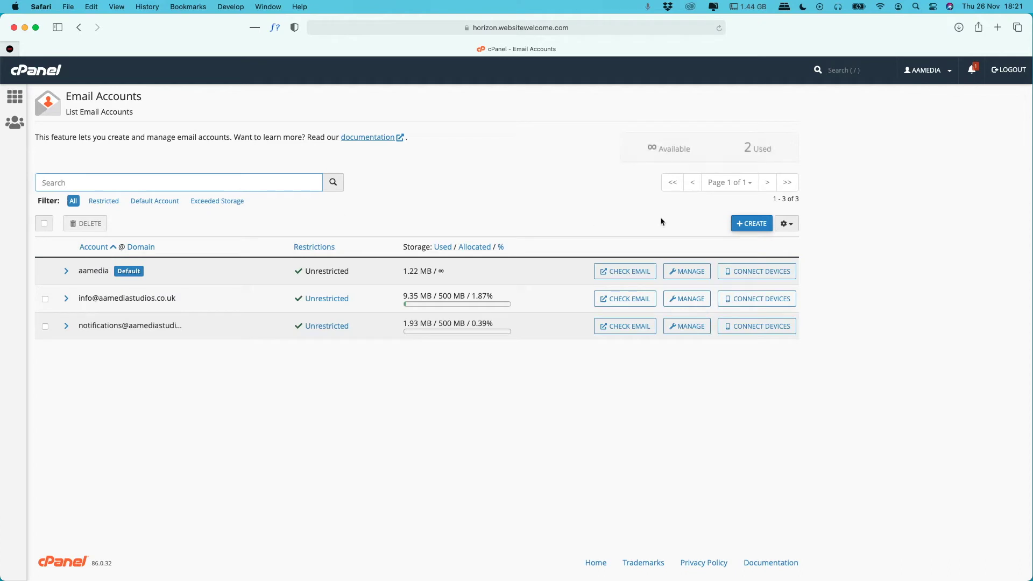
pyautogui.click(733, 225)
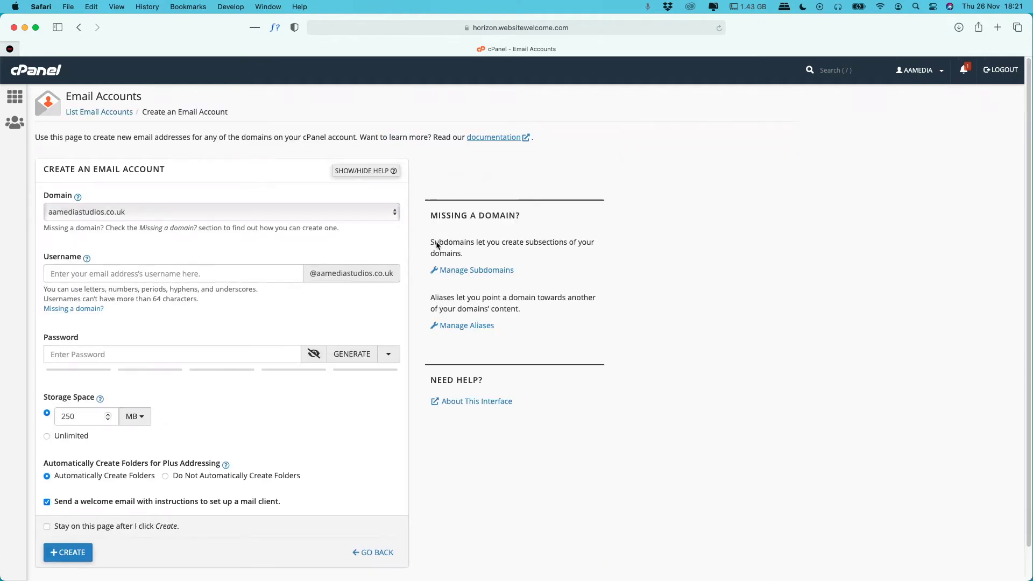
pyautogui.click(150, 270)
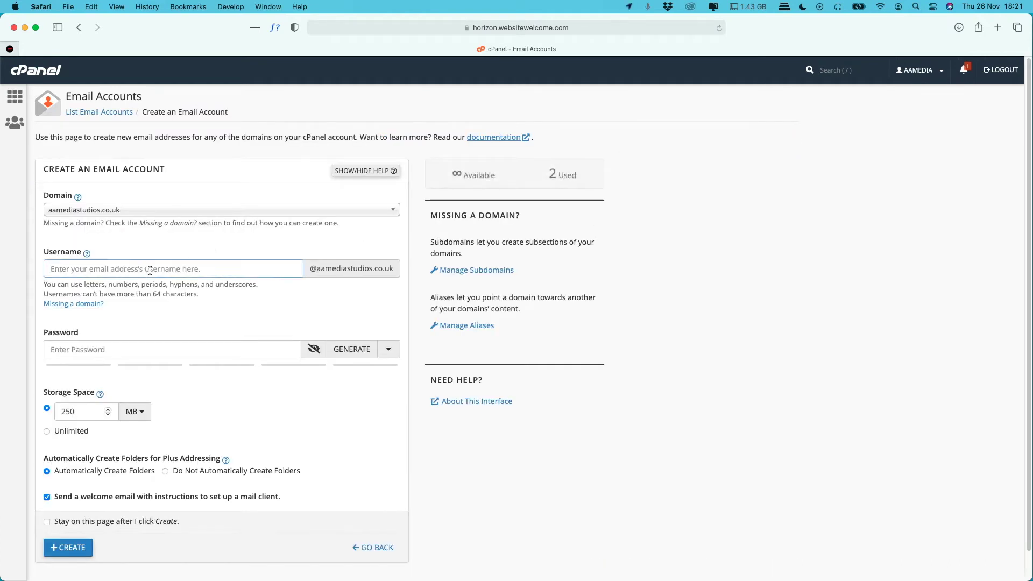
pyautogui.write('test')
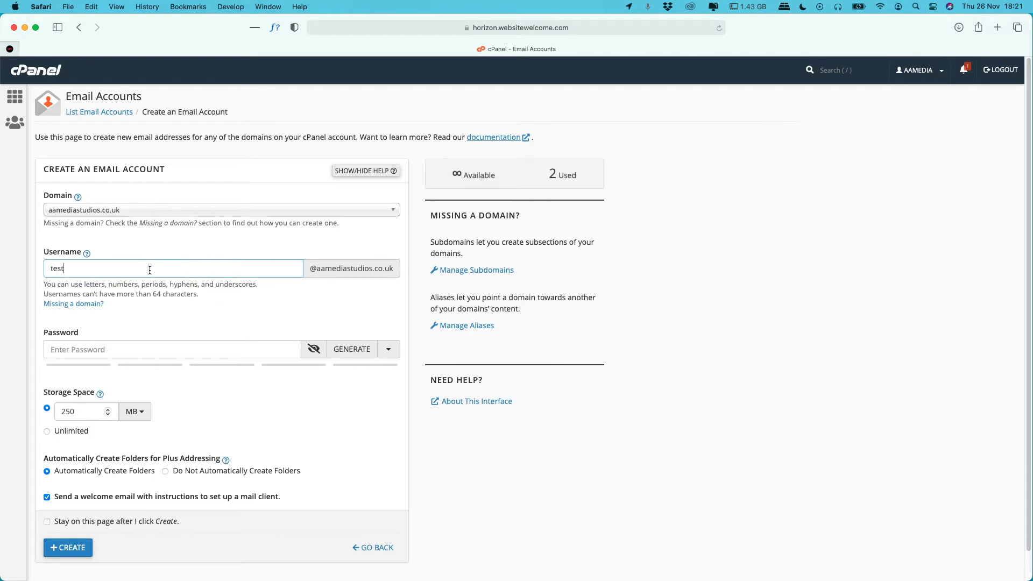
# - Generate a strong password for the account and copy it
pyautogui.click(116, 351)
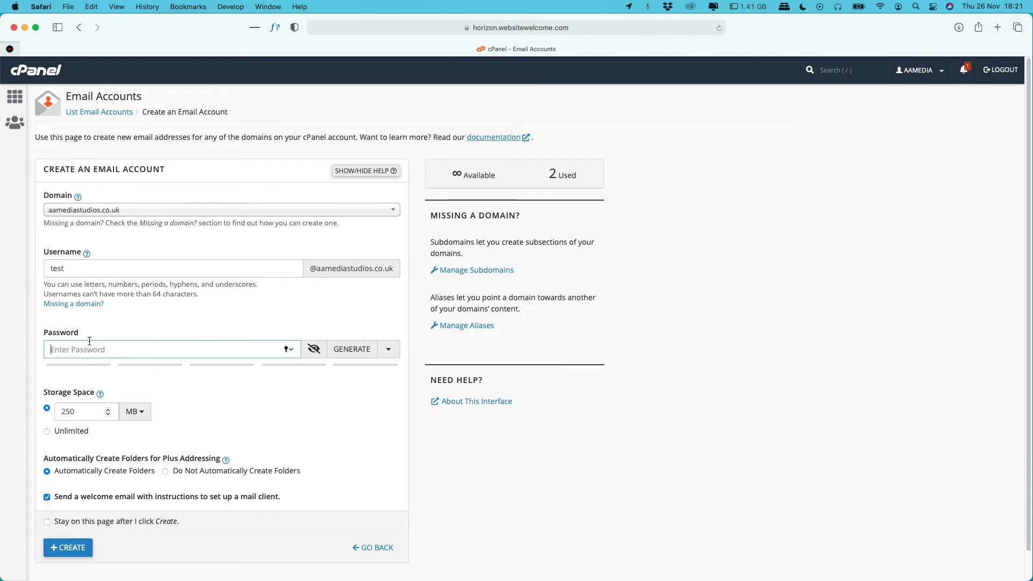
pyautogui.click(353, 347)
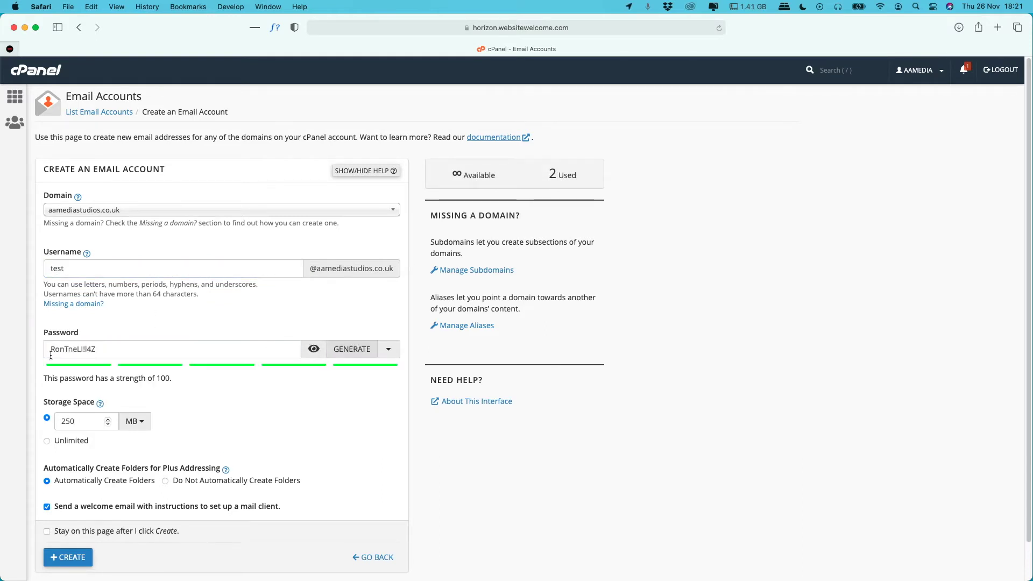
pyautogui.moveTo(121, 354); pyautogui.dragTo(33, 347)
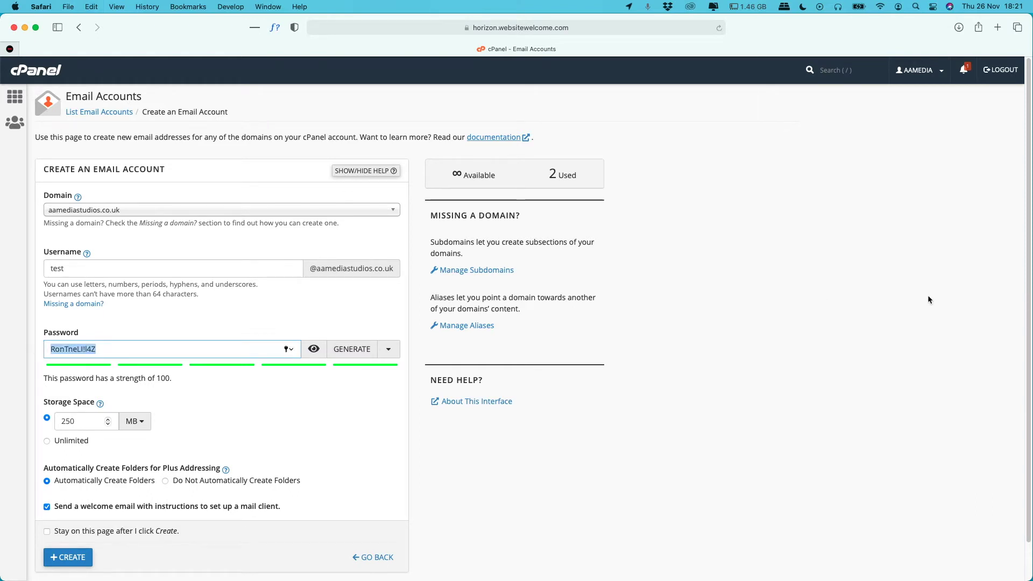
pyautogui.press('super+Tab')
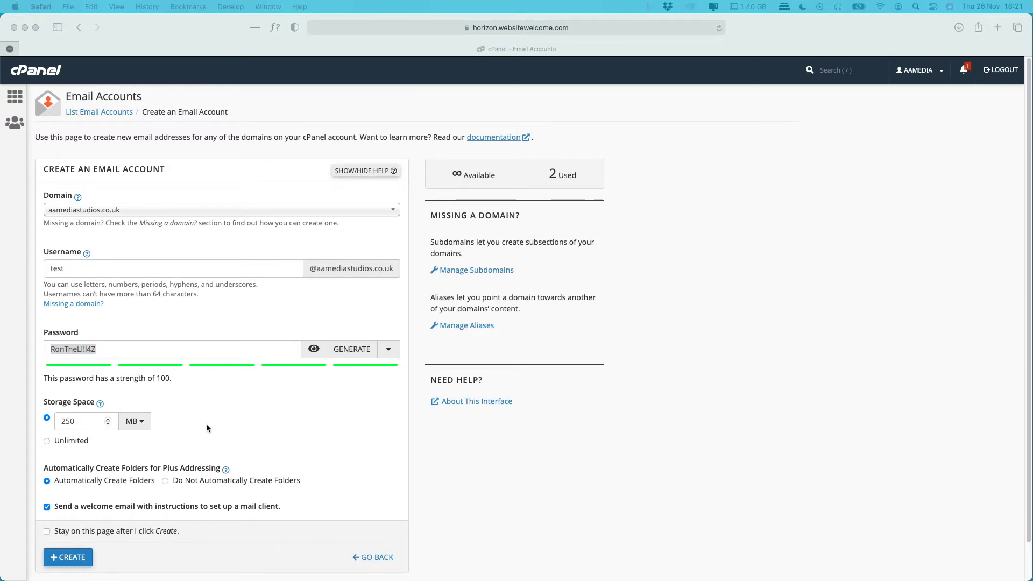
# - Change the storage quota from 250 MB to 1 MB and create the account
pyautogui.click(100, 421)
pyautogui.doubleClick(100, 421)
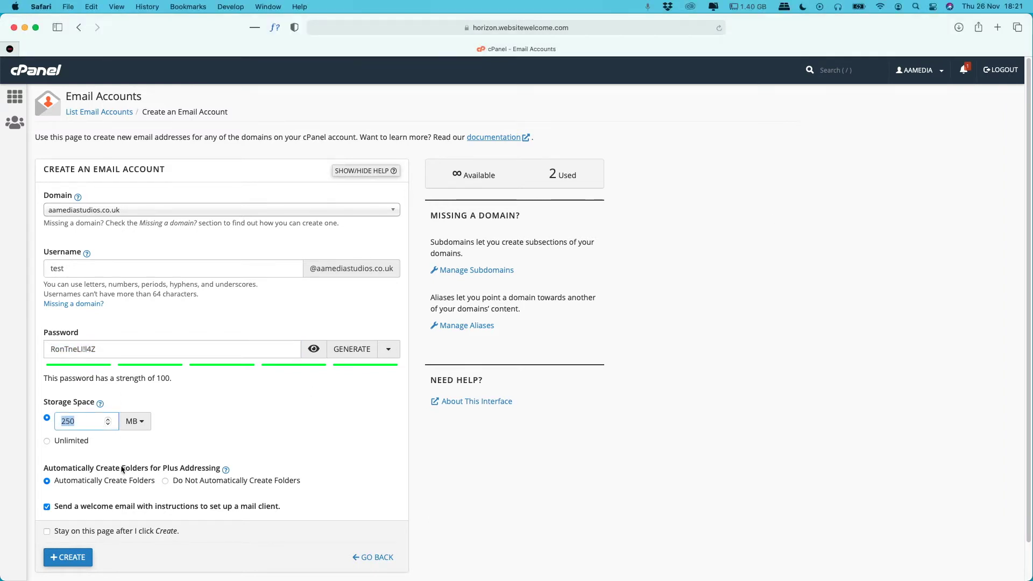
pyautogui.write('1')
pyautogui.scroll(-1, 183, 481)
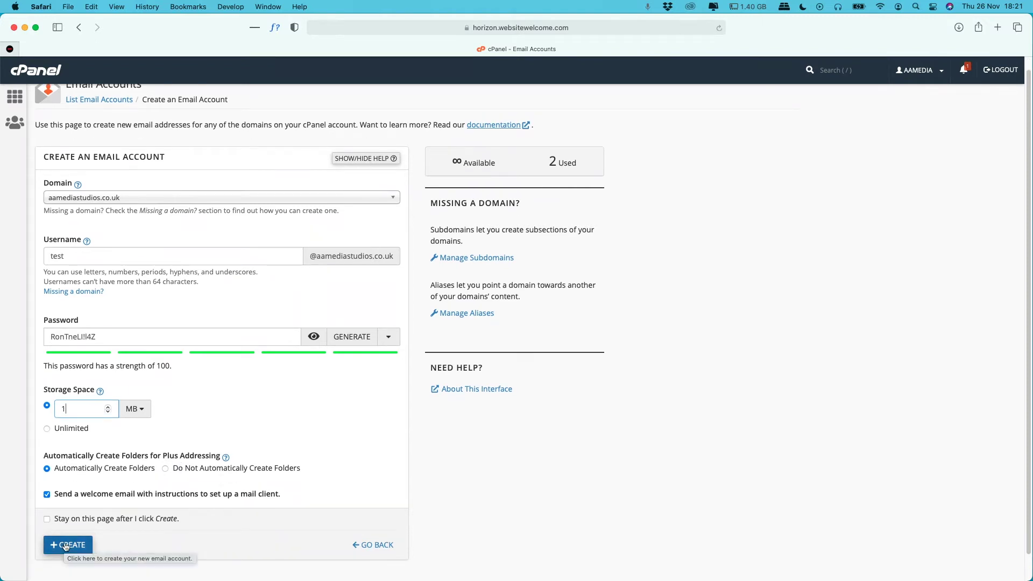
pyautogui.click(66, 545)
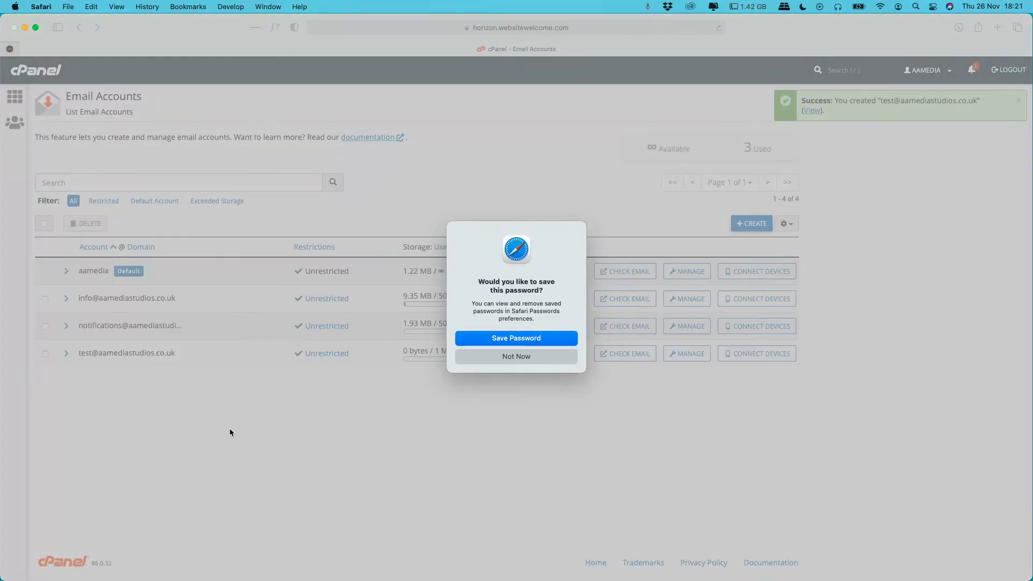
# - Decline Safari's save-password prompt and open mail client setup for the test account
pyautogui.click(522, 358)
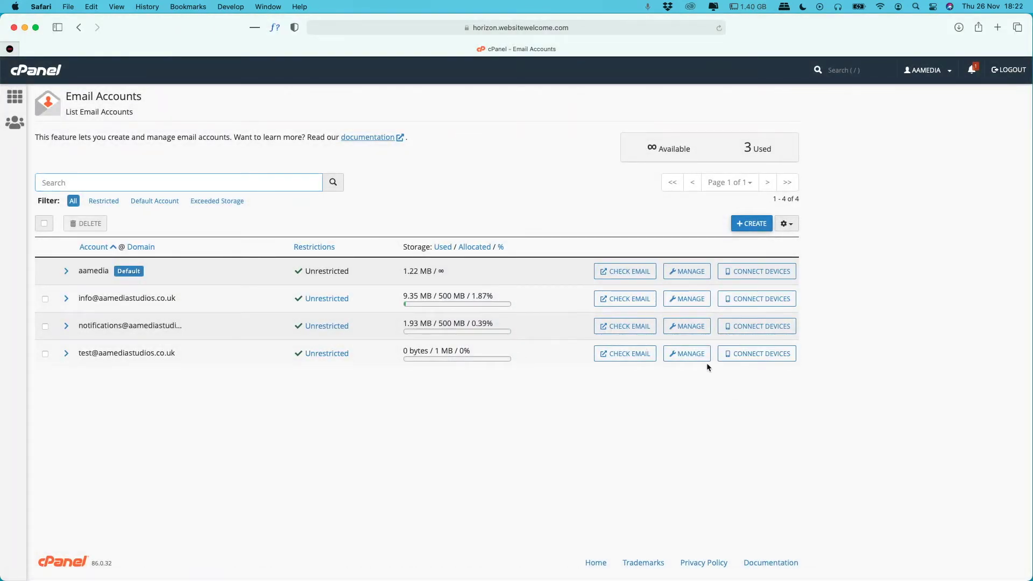
pyautogui.click(740, 357)
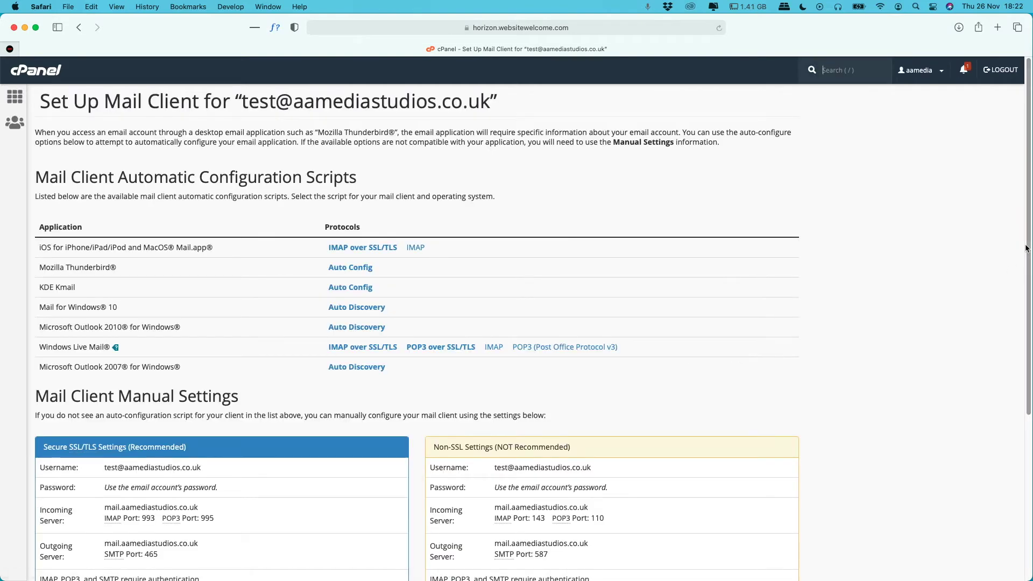
# - Copy the Secure SSL/TLS settings box into the TextEdit note and centre that note
pyautogui.scroll(-1, 1009, 321)
pyautogui.scroll(-5, 1002, 398)
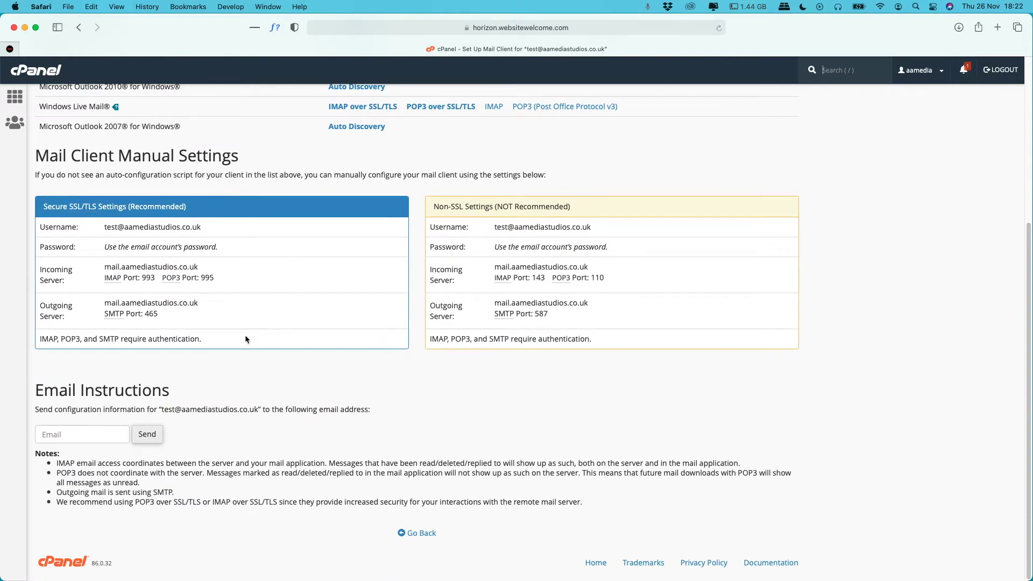
pyautogui.moveTo(214, 344); pyautogui.dragTo(38, 212)
pyautogui.press('super+c')
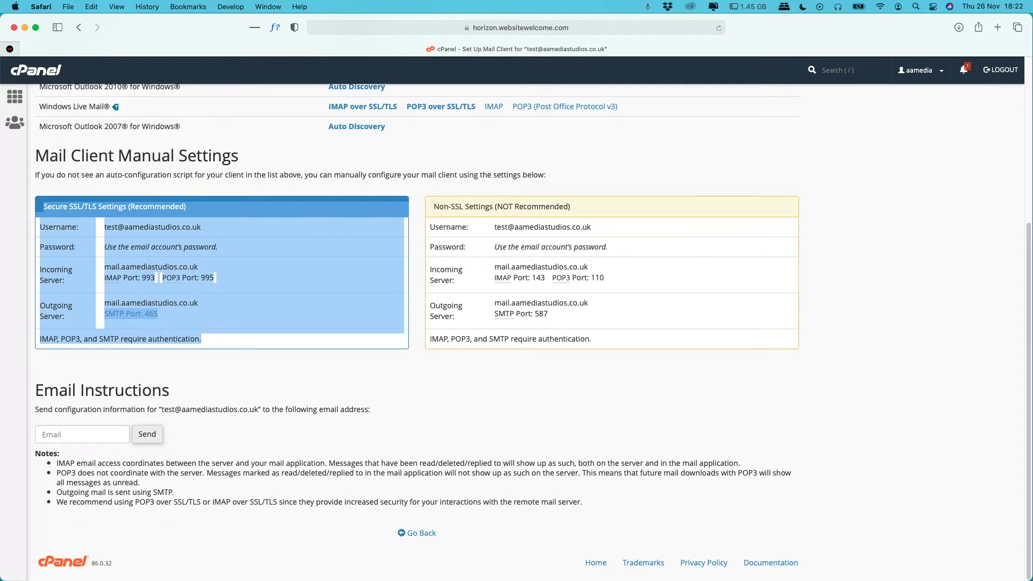
pyautogui.press('super+Tab')
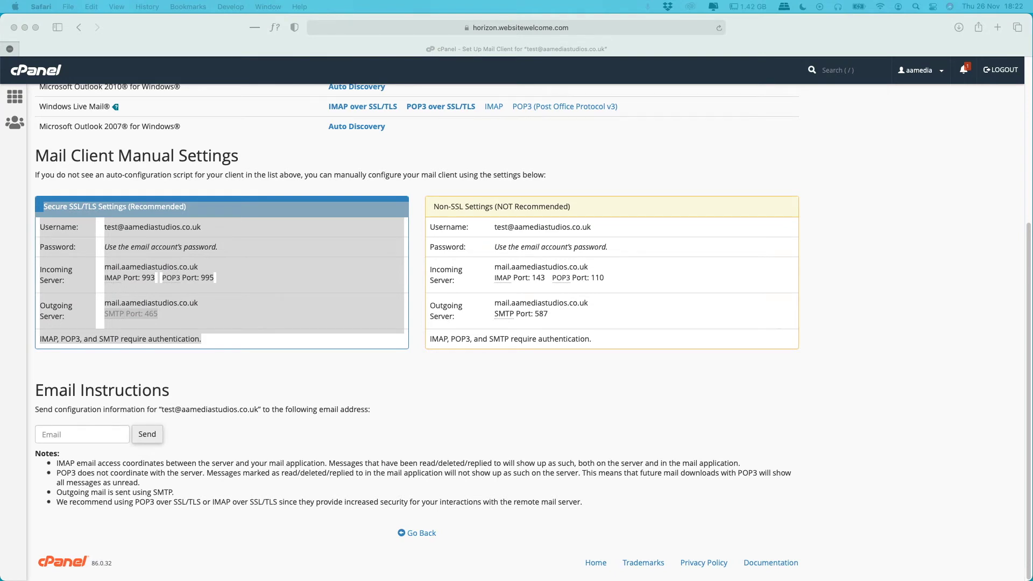
pyautogui.moveTo(1025, 162); pyautogui.dragTo(733, 161)
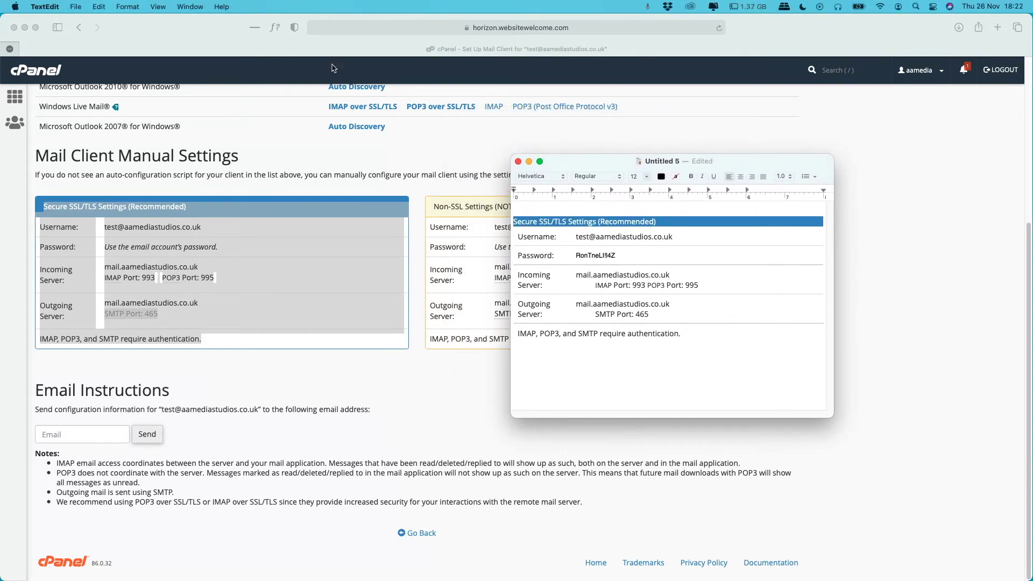
# - Move Safari off to the right to reveal the Add a Mail account form
pyautogui.moveTo(182, 31); pyautogui.dragTo(1032, 41)
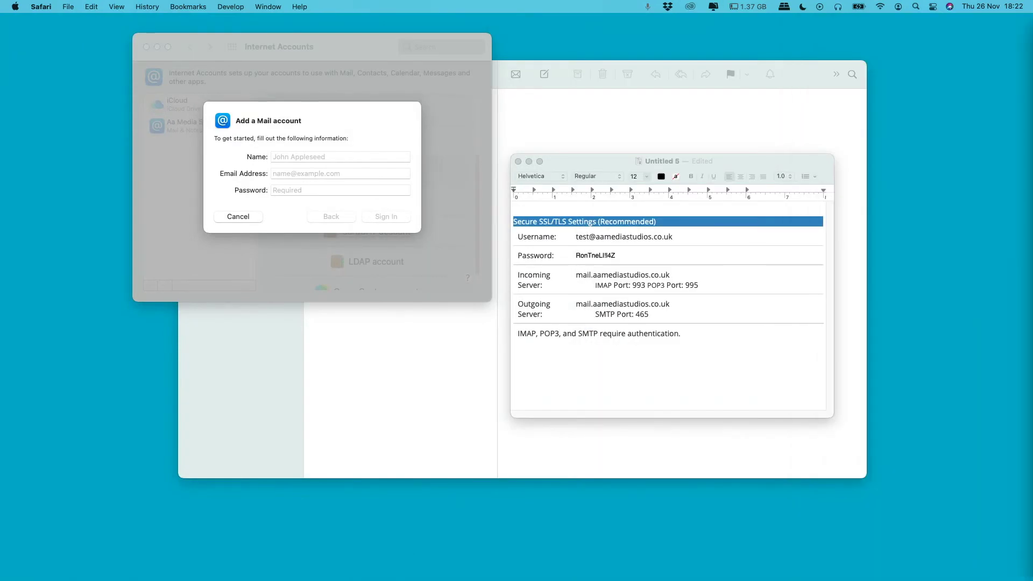
# - Copy the account's e-mail address from the note into the Name and Email Address fields
pyautogui.click(606, 260)
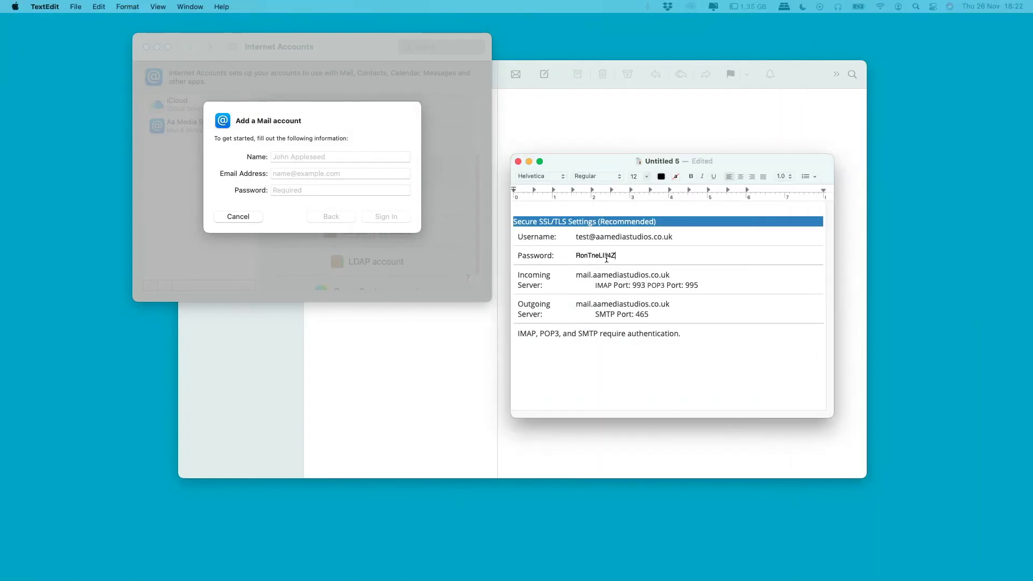
pyautogui.moveTo(673, 237); pyautogui.dragTo(576, 237)
pyautogui.press('super+c')
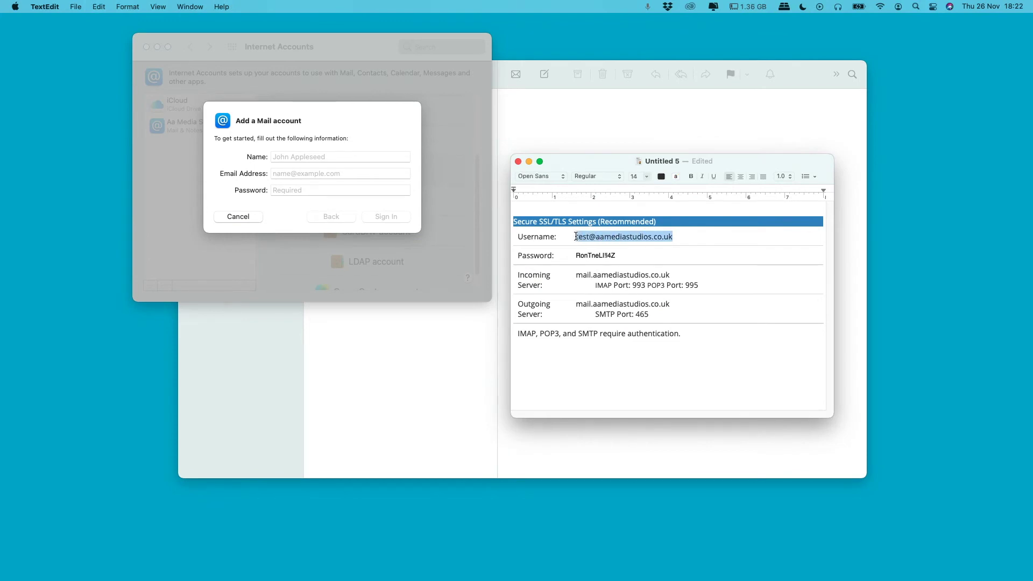
pyautogui.click(299, 156)
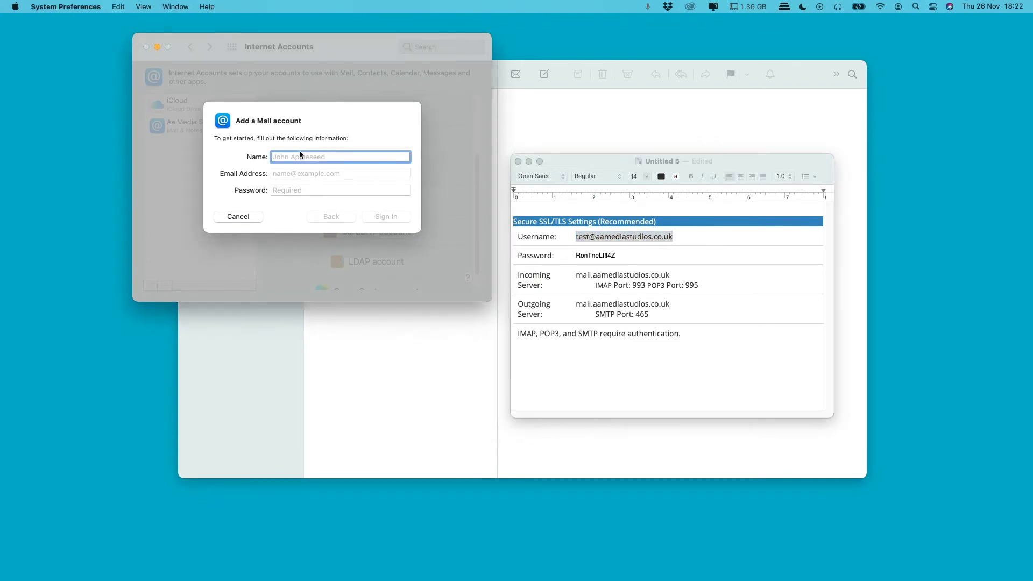
pyautogui.press('super+v')
pyautogui.click(299, 174)
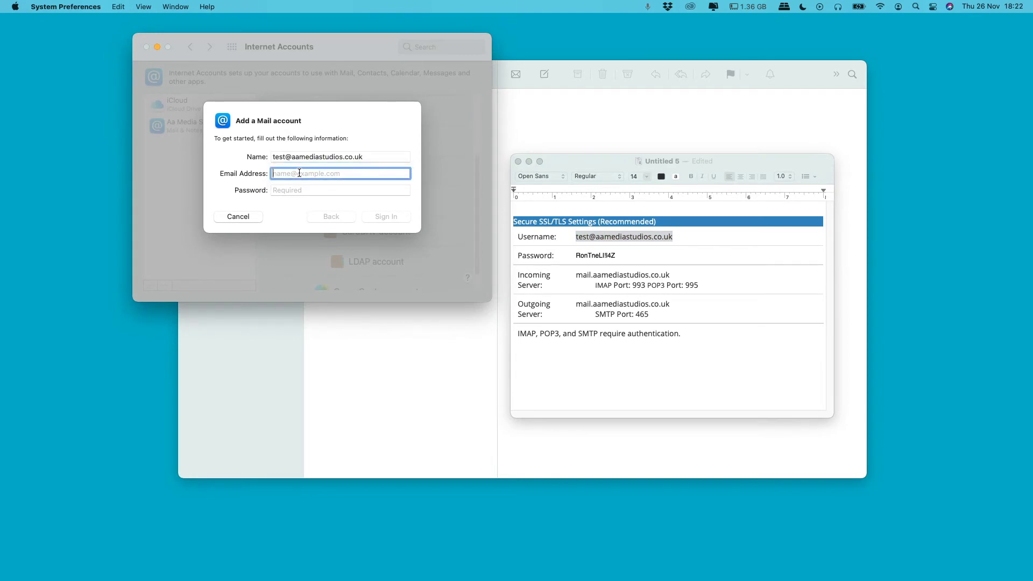
pyautogui.press('super+v')
# - Copy the account password from the note into the Password field and sign in
pyautogui.click(617, 269)
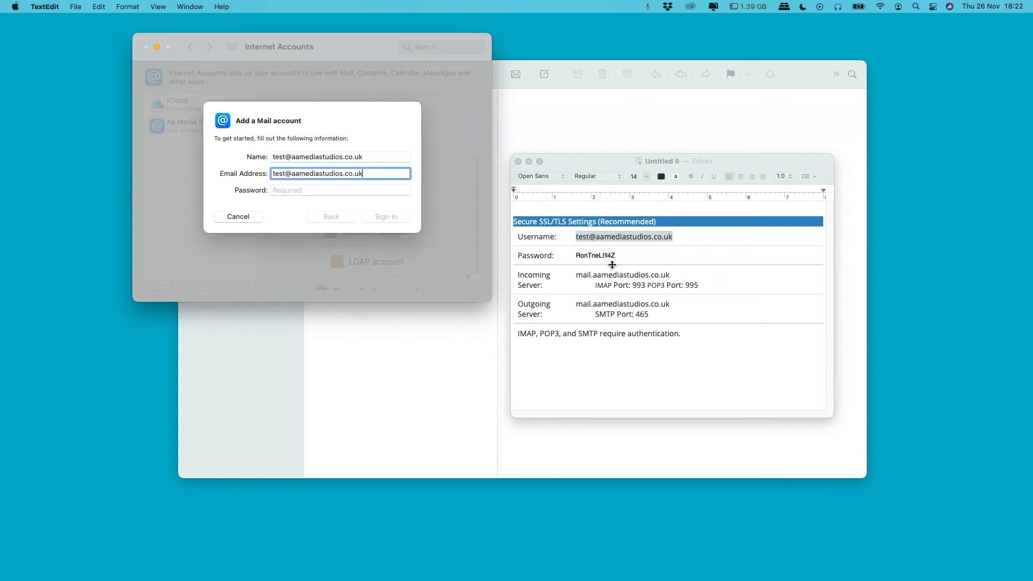
pyautogui.moveTo(617, 256); pyautogui.dragTo(577, 255)
pyautogui.press('super+c')
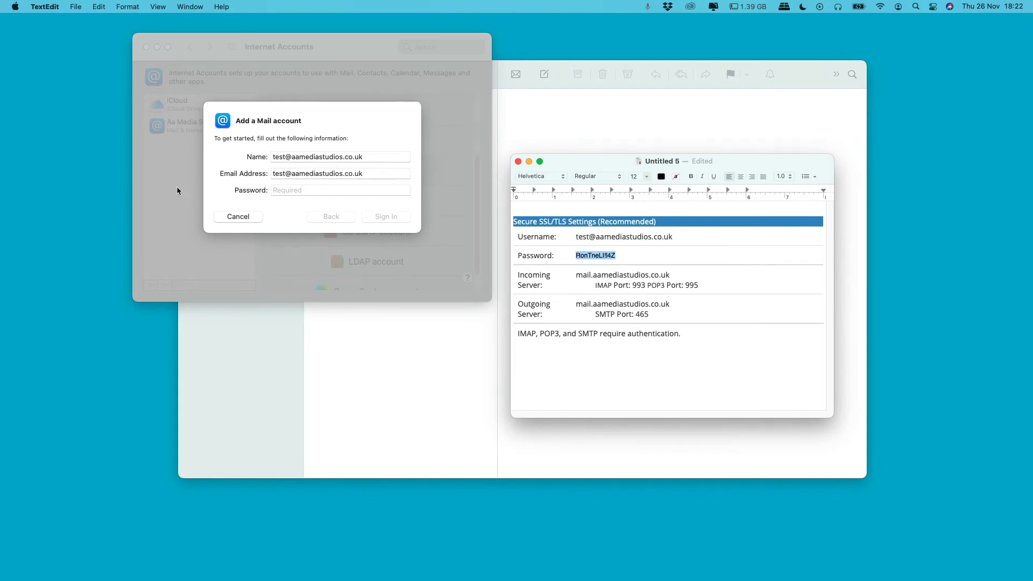
pyautogui.click(305, 191)
pyautogui.press('super+v')
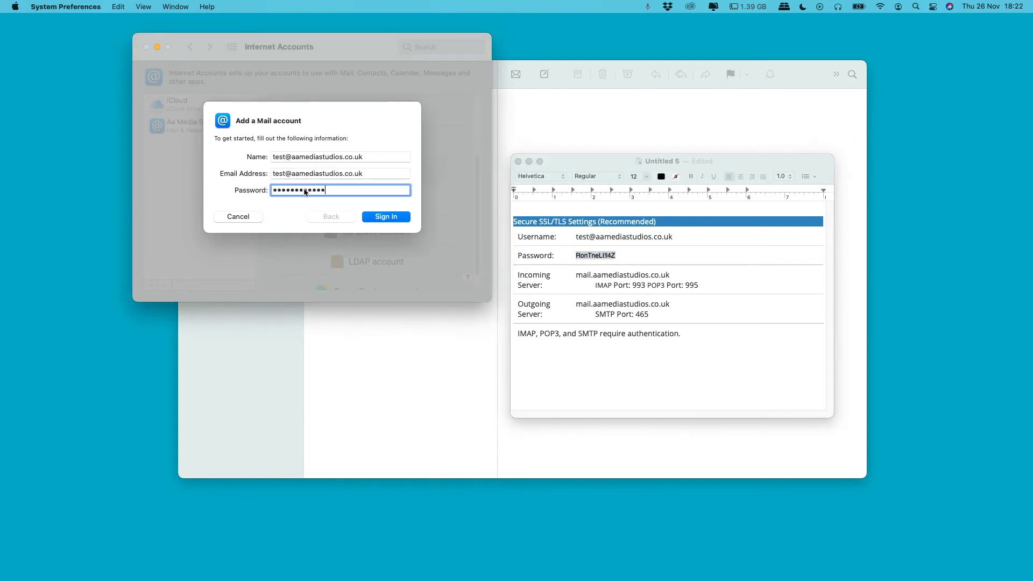
pyautogui.click(391, 217)
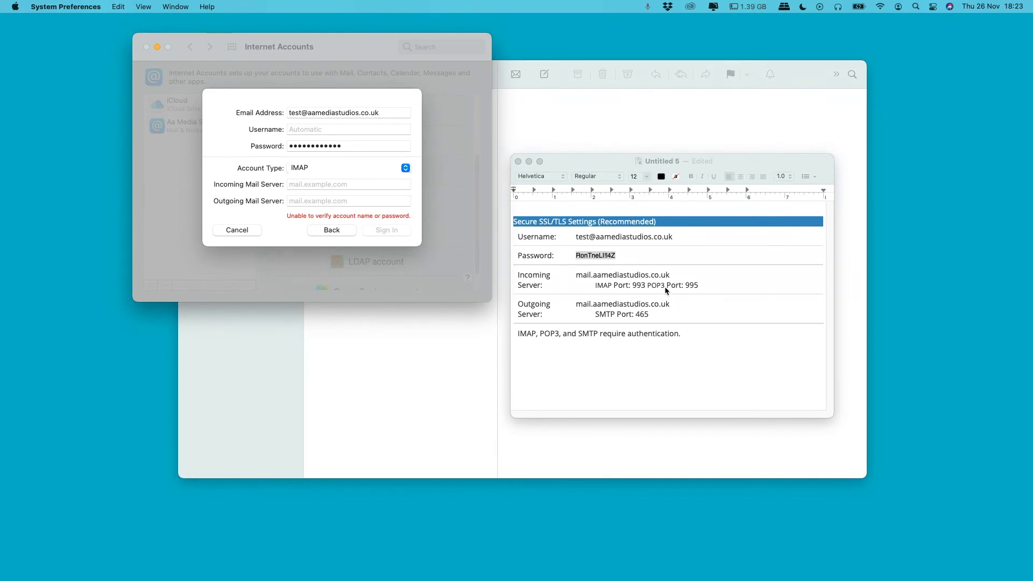
# - Copy the entered e-mail address into the IMAP form's User Name field
pyautogui.doubleClick(328, 114)
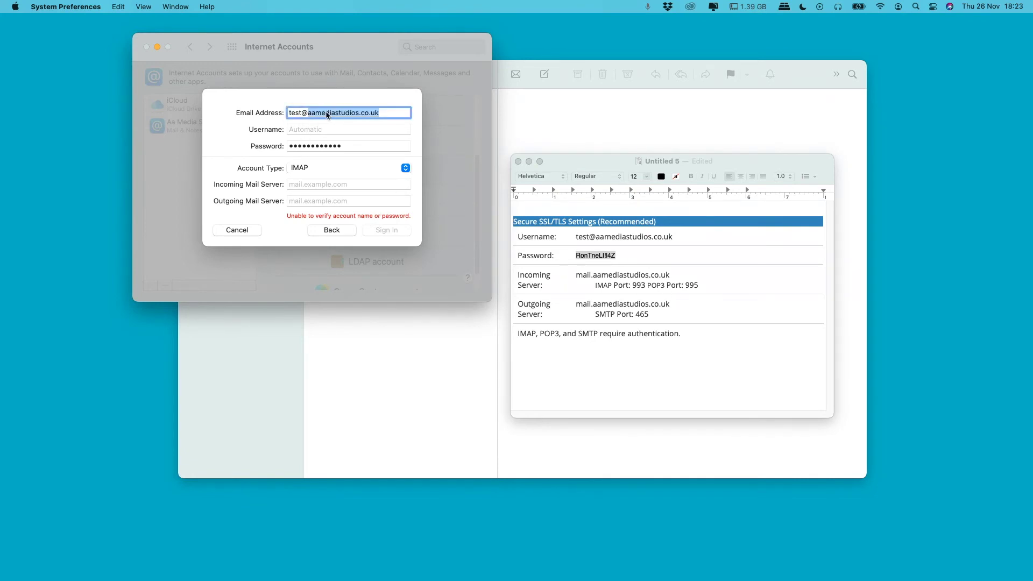
pyautogui.click(387, 113)
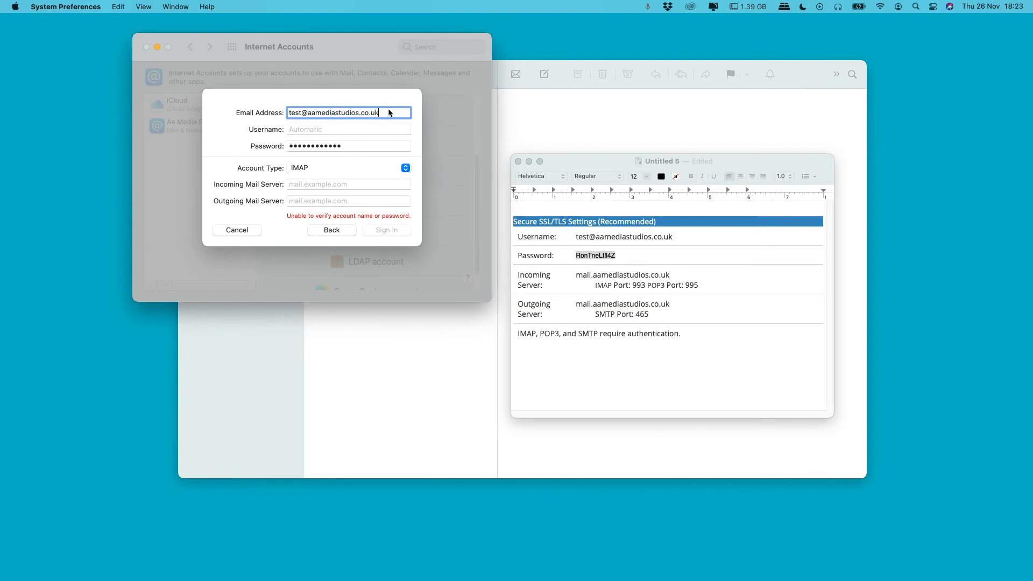
pyautogui.moveTo(387, 112); pyautogui.dragTo(282, 110)
pyautogui.press('super+c')
pyautogui.click(295, 128)
pyautogui.press('super+v')
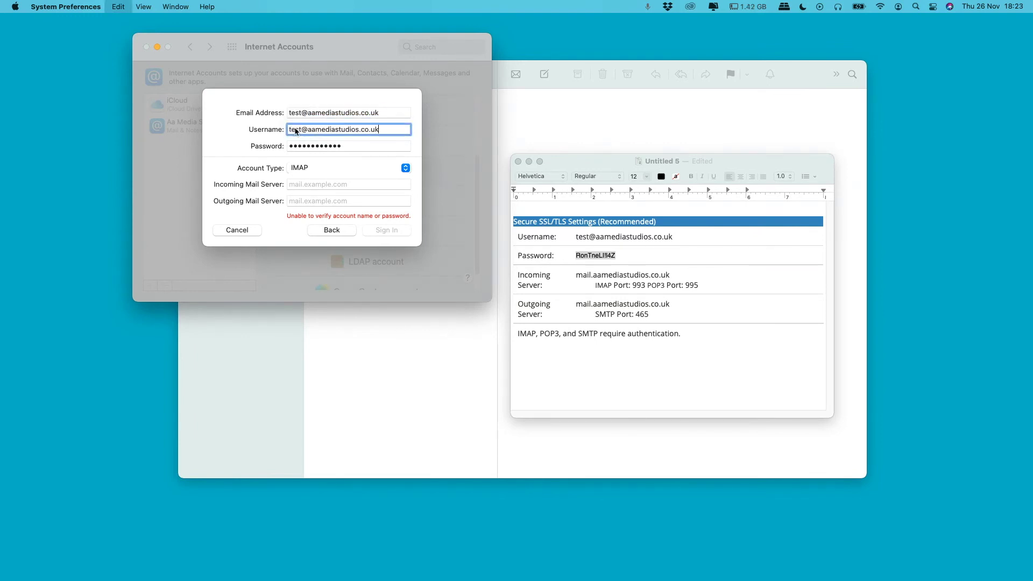
# - Set incoming and outgoing servers to mail.aamediastudios.co.uk and retry signing in
pyautogui.click(645, 276)
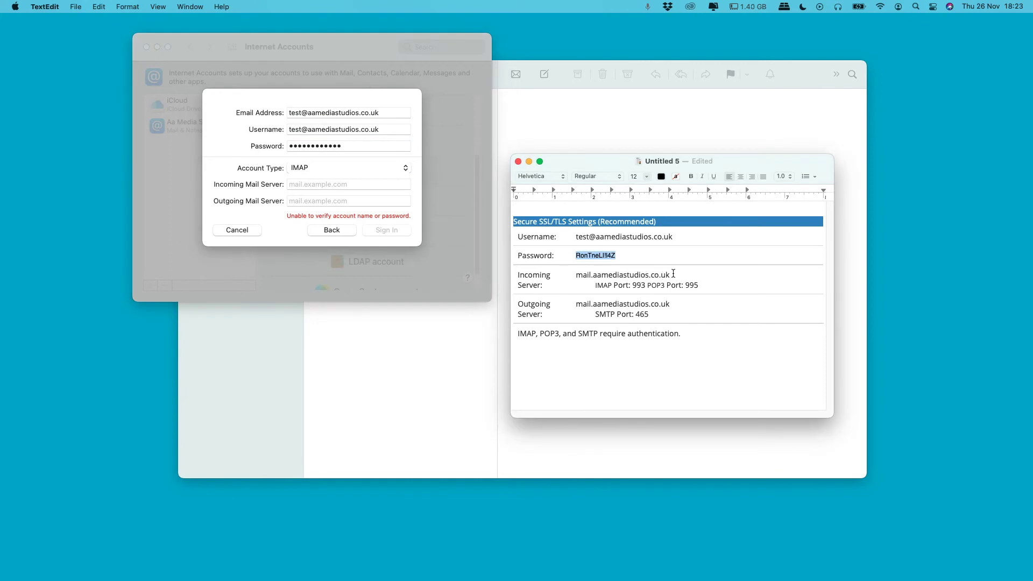
pyautogui.moveTo(673, 274); pyautogui.dragTo(578, 275)
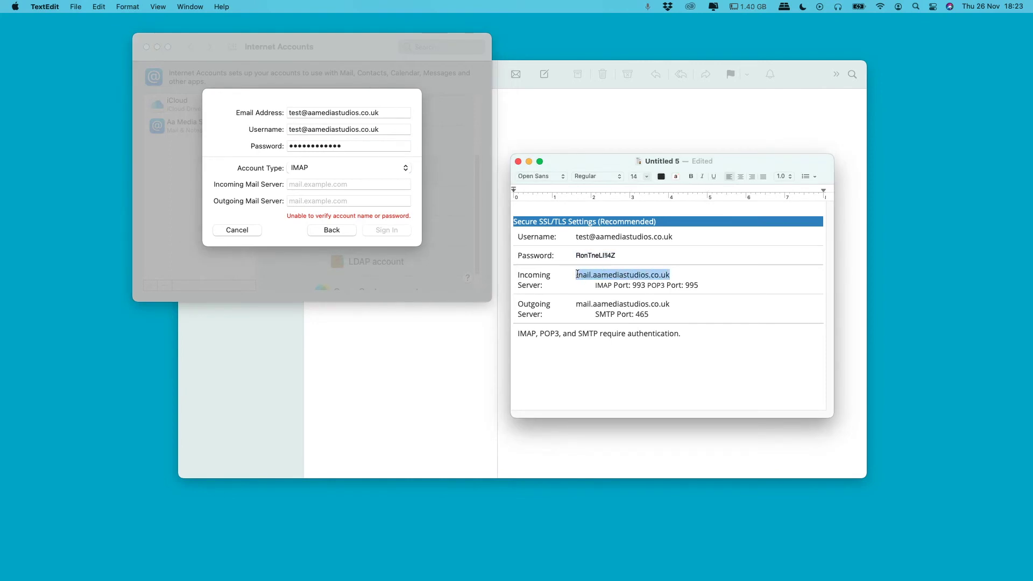
pyautogui.press('super+c')
pyautogui.click(301, 185)
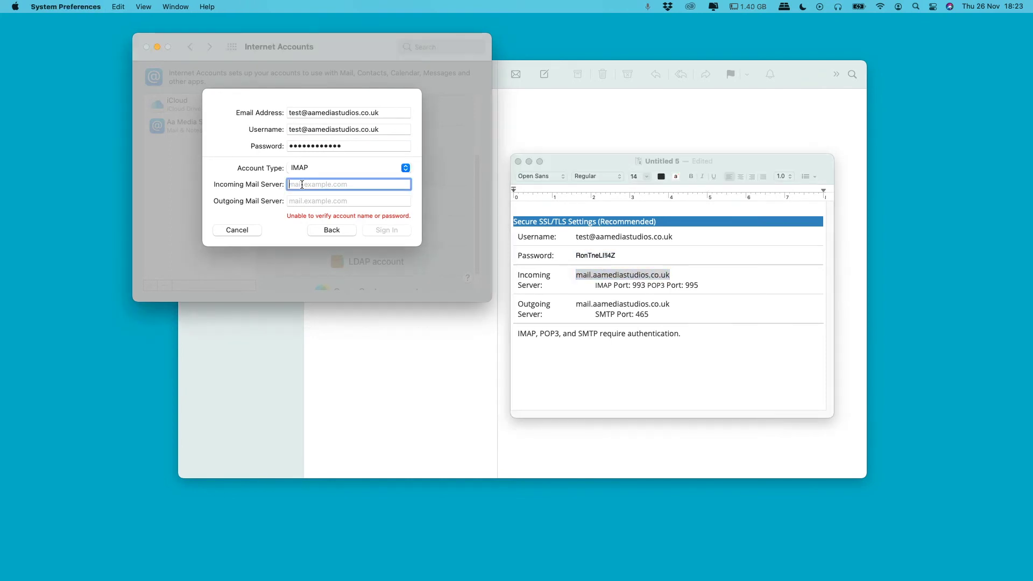
pyautogui.press('super+v')
pyautogui.click(311, 201)
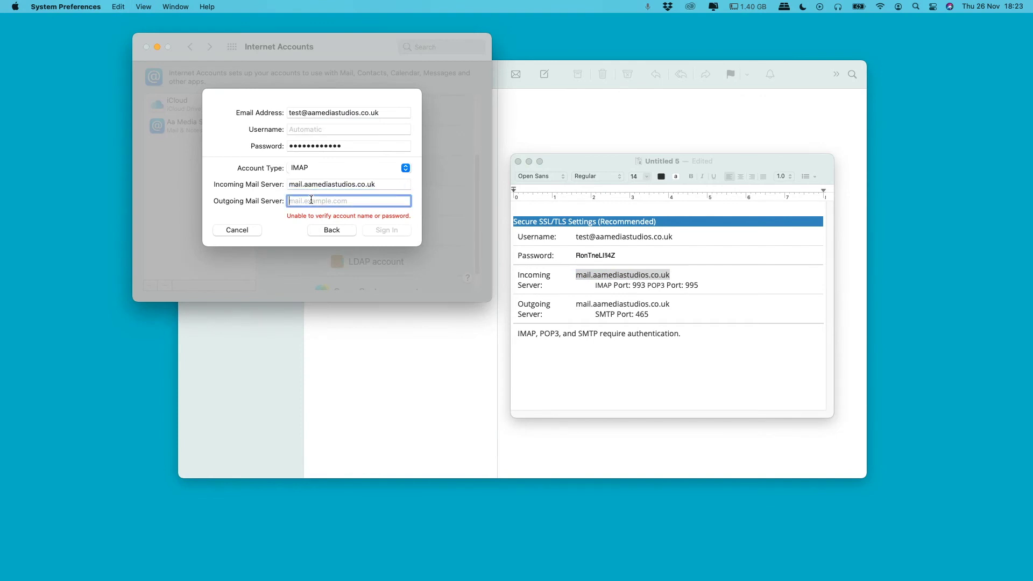
pyautogui.press('super+v')
pyautogui.click(398, 232)
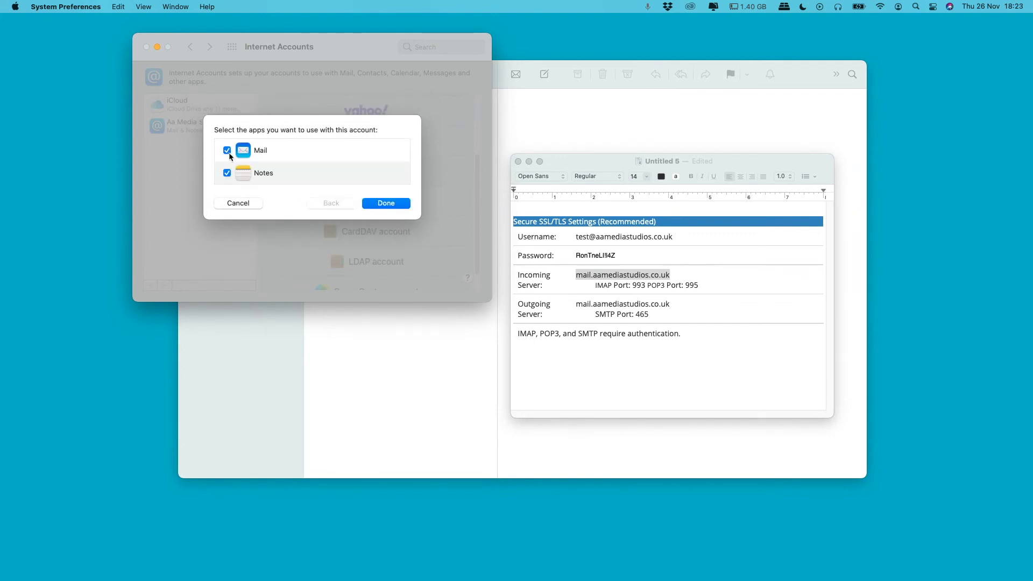
# - Enable the aamediastudios.co.uk account for Mail and Notes and finish adding it
pyautogui.click(226, 173)
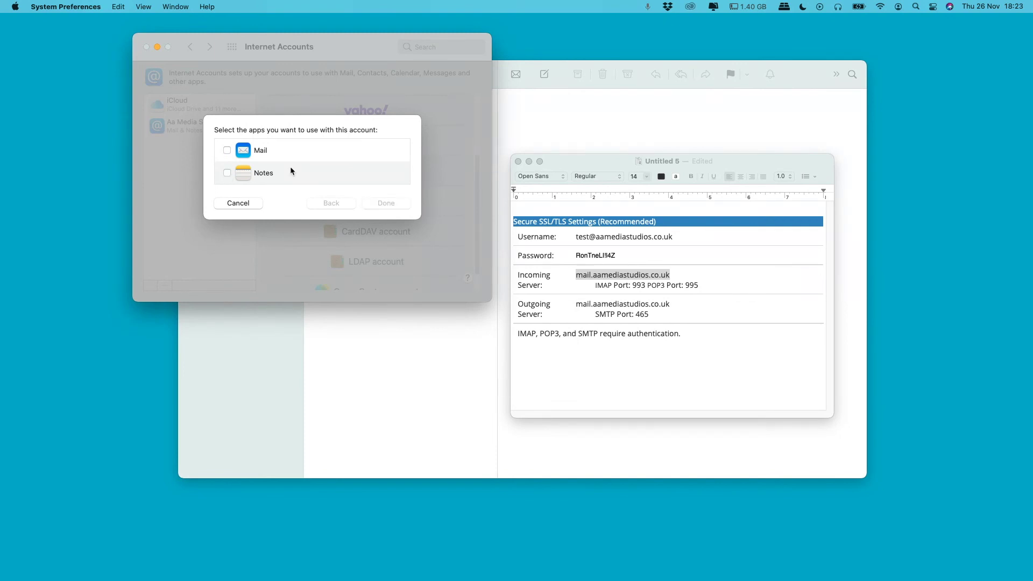
pyautogui.click(227, 150)
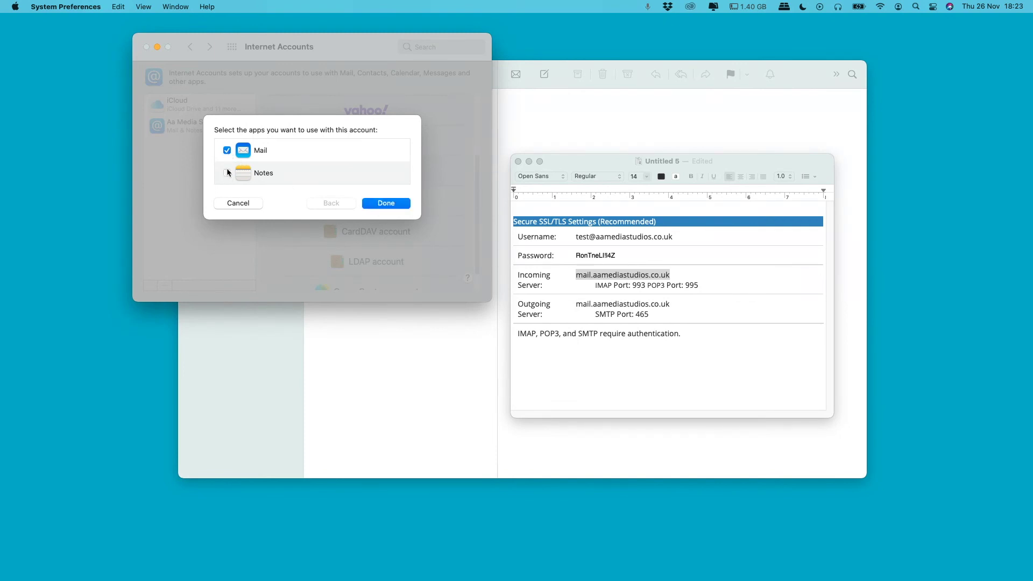
pyautogui.click(226, 173)
pyautogui.click(393, 204)
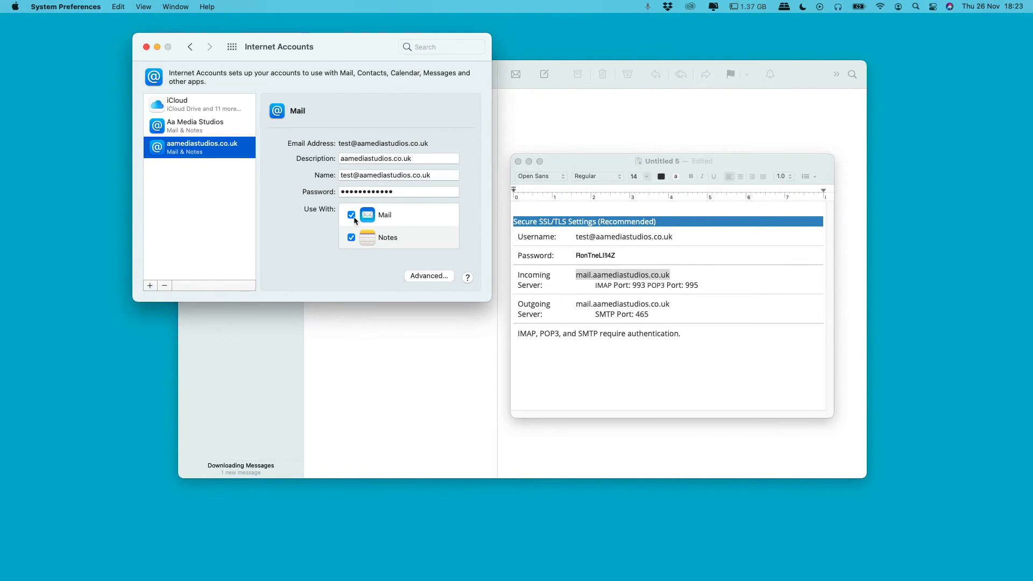
# - Launch Mail and show only the aamediastudios.co.uk Inbox
pyautogui.moveTo(1, 200)
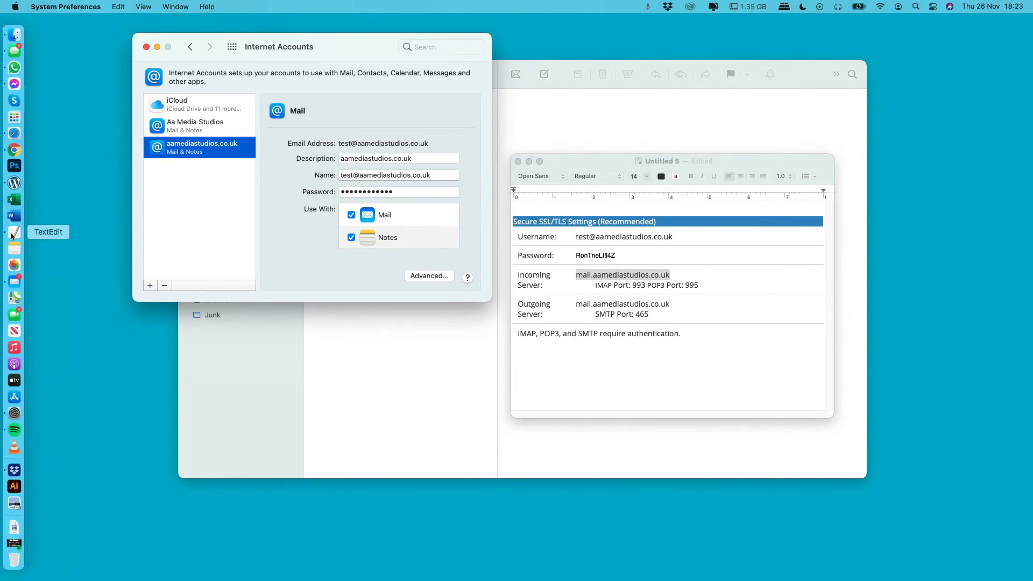
pyautogui.click(15, 282)
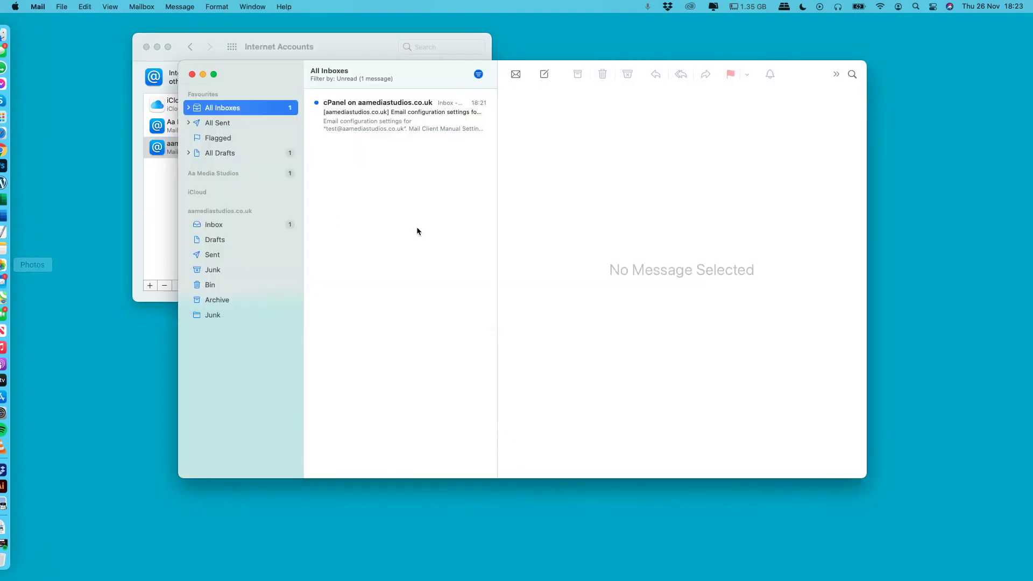
pyautogui.click(236, 225)
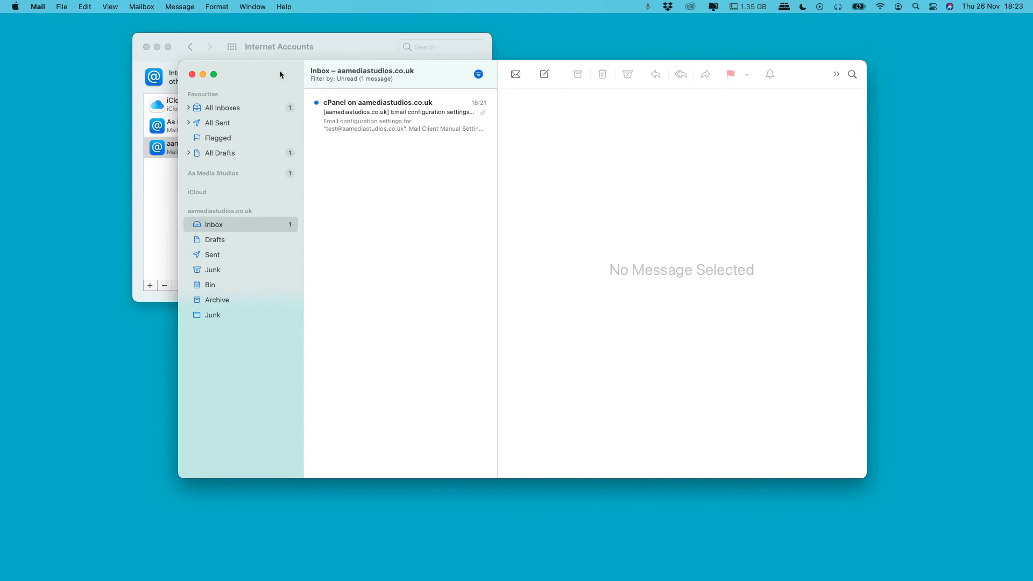
# - Read the cPanel configuration message down to its Mail Client Manual Settings
pyautogui.moveTo(279, 74); pyautogui.dragTo(414, 119)
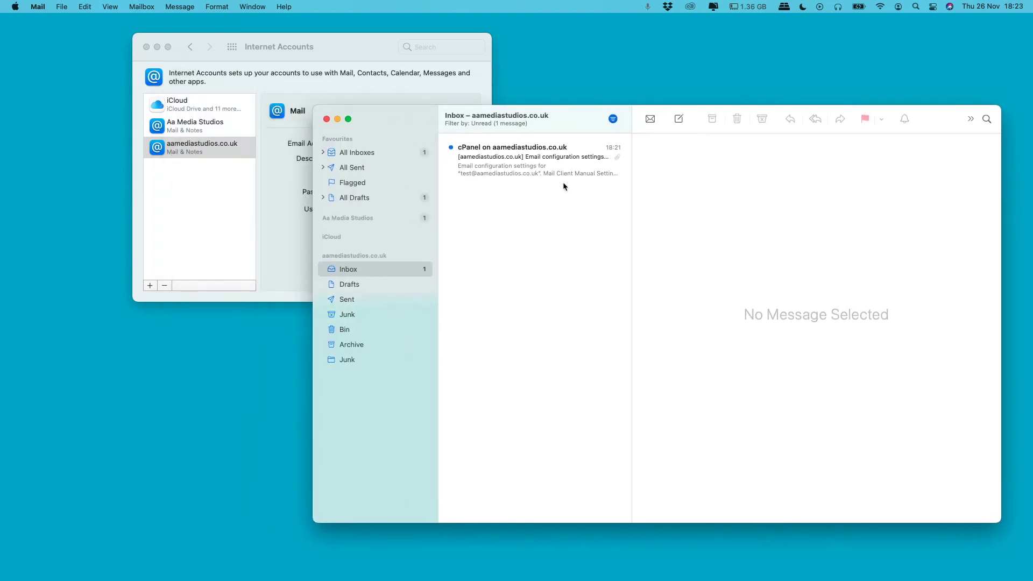
pyautogui.click(514, 172)
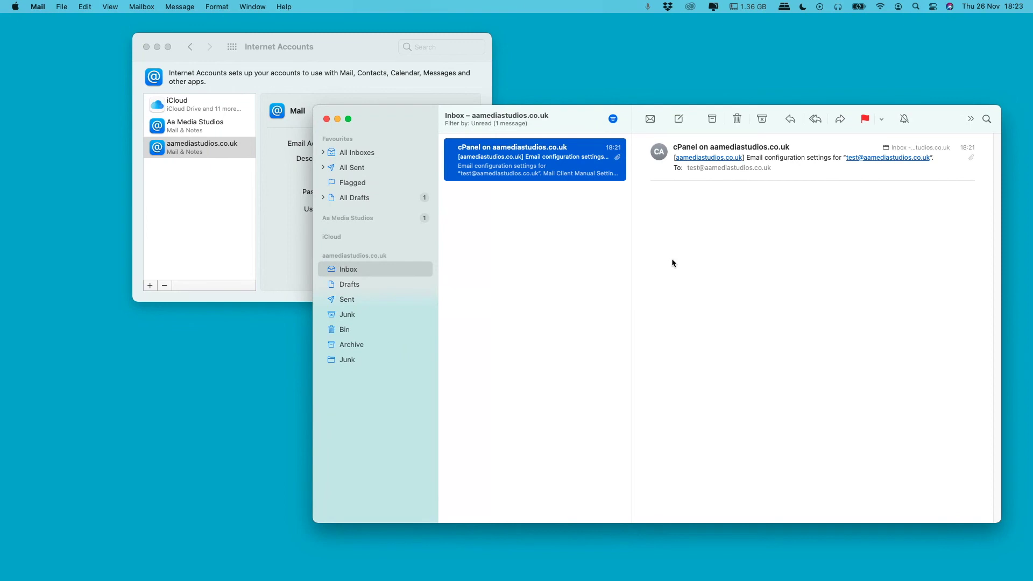
pyautogui.moveTo(586, 109); pyautogui.dragTo(457, 59)
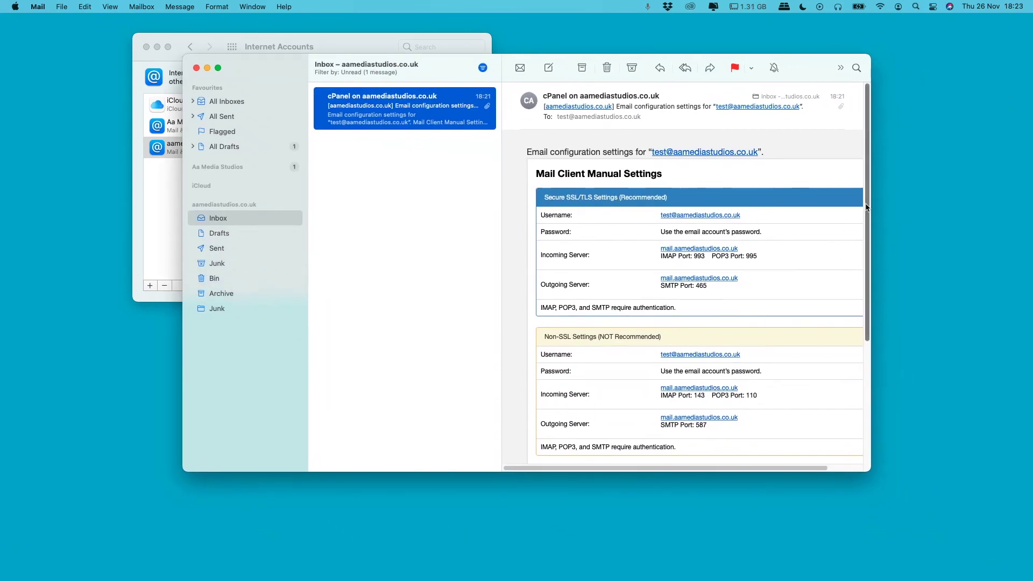
pyautogui.moveTo(867, 207); pyautogui.dragTo(857, 162)
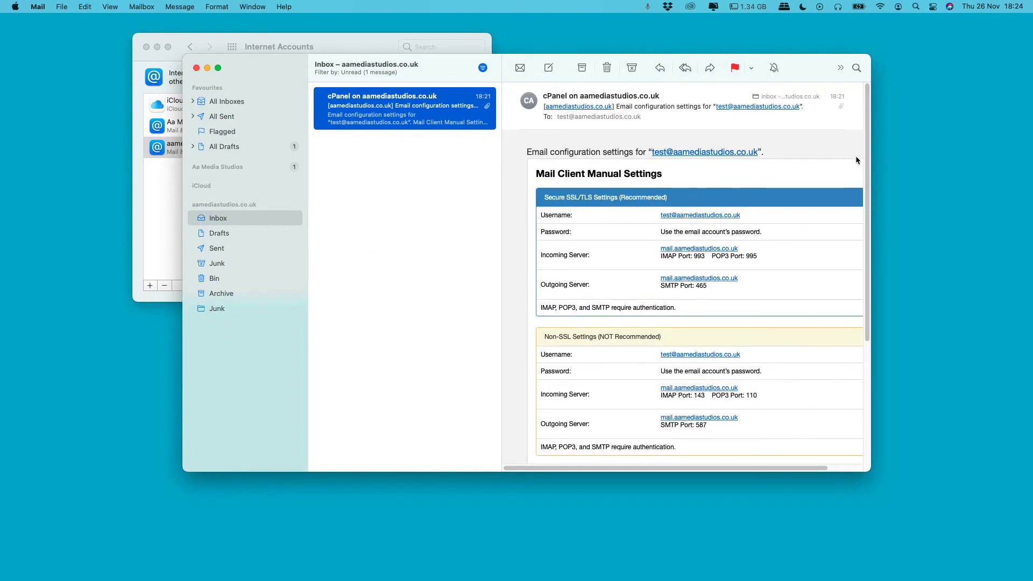